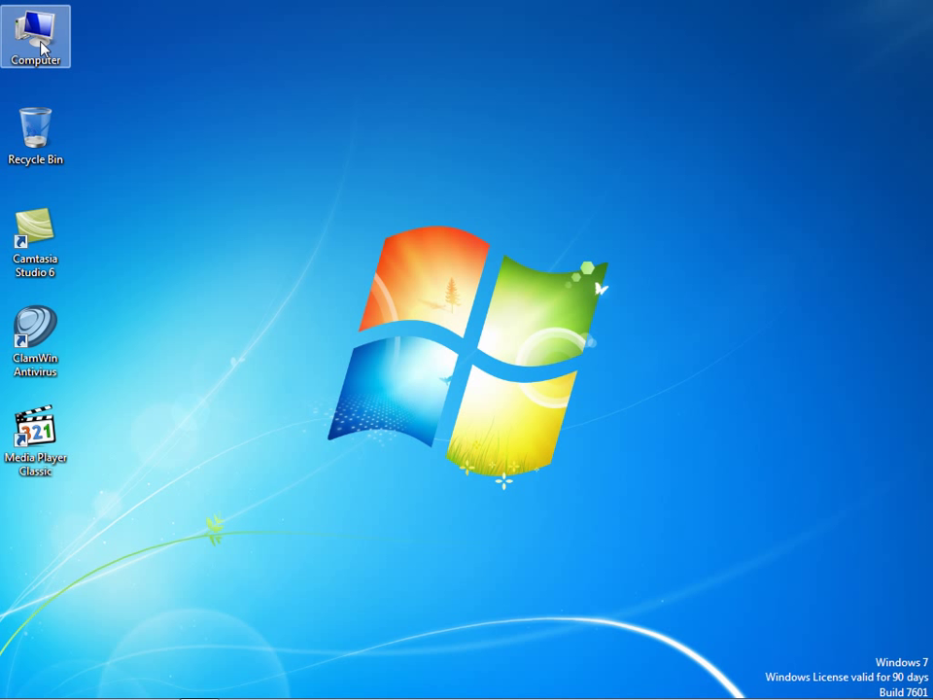
- From the Start menu's Computer entry, open the System page, then Advanced system settings
click(31, 671)
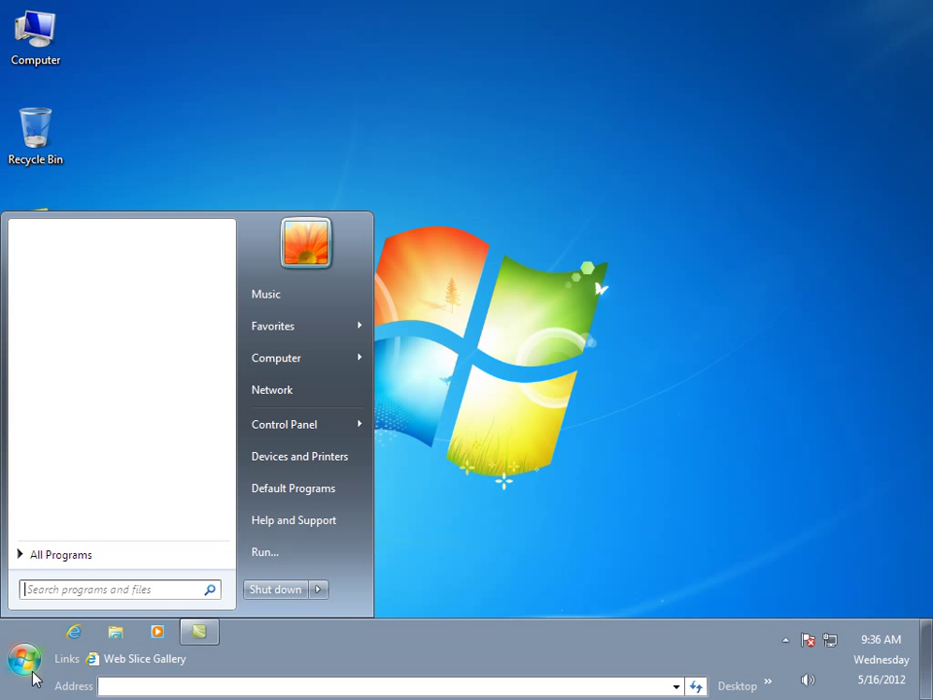
right_click(292, 362)
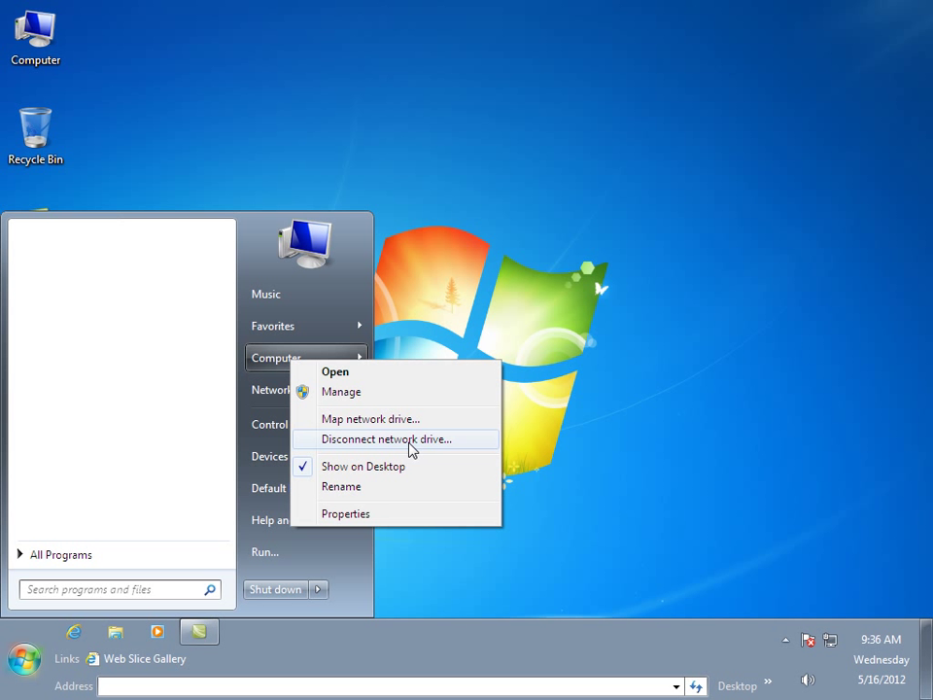
key(Escape)
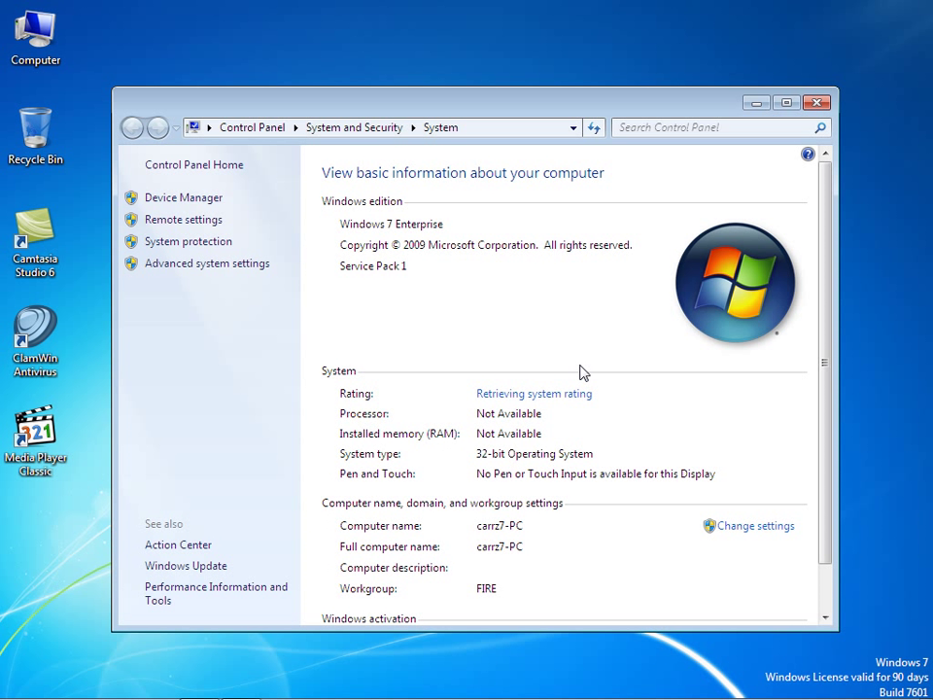
click(182, 268)
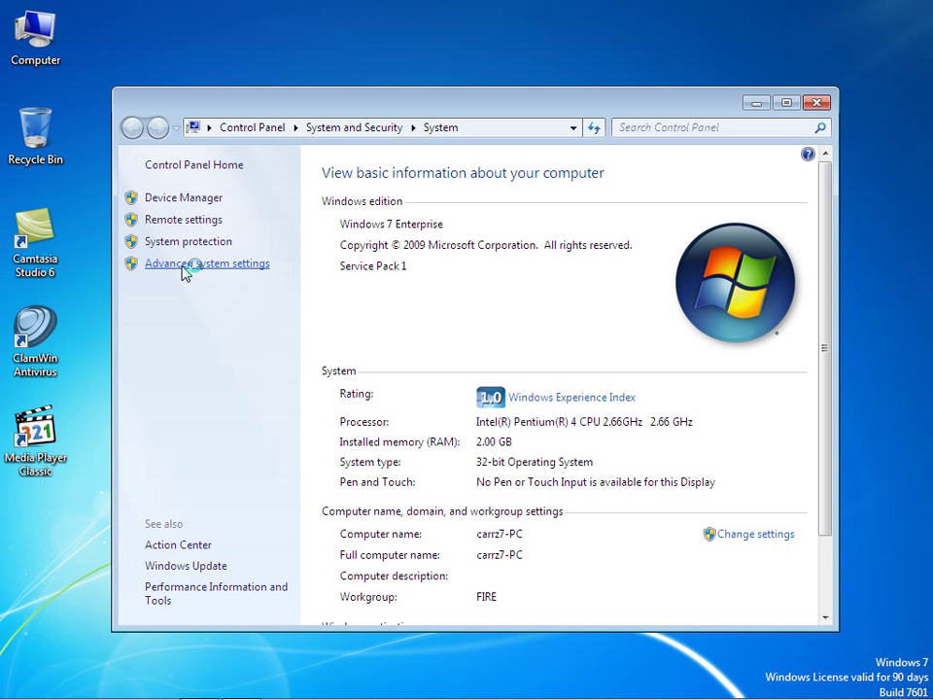
- On the Computer Name tab, launch the Network ID wizard instead of Change
click(181, 268)
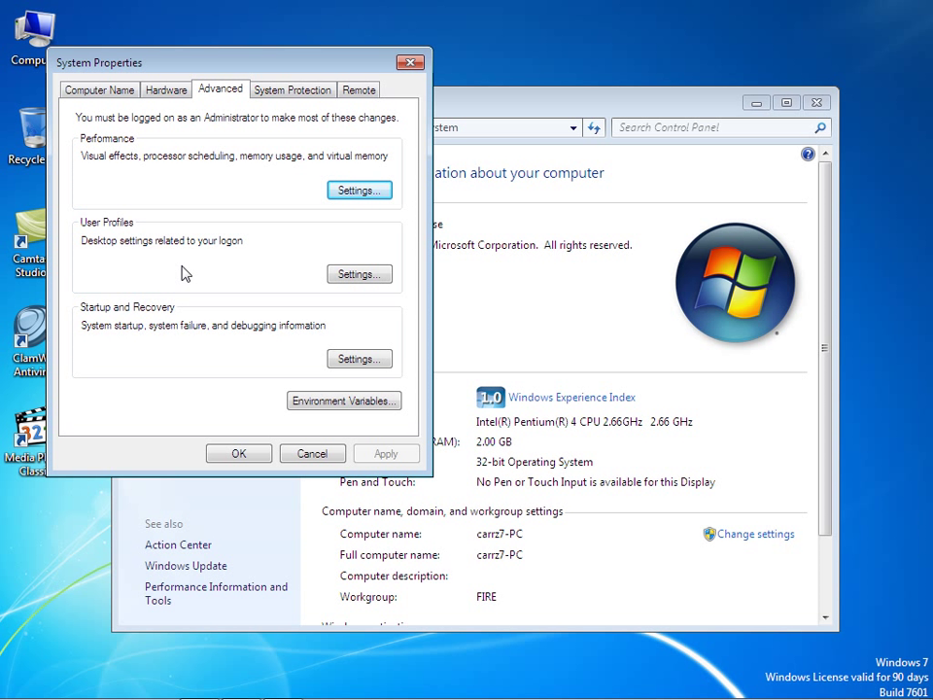
click(102, 90)
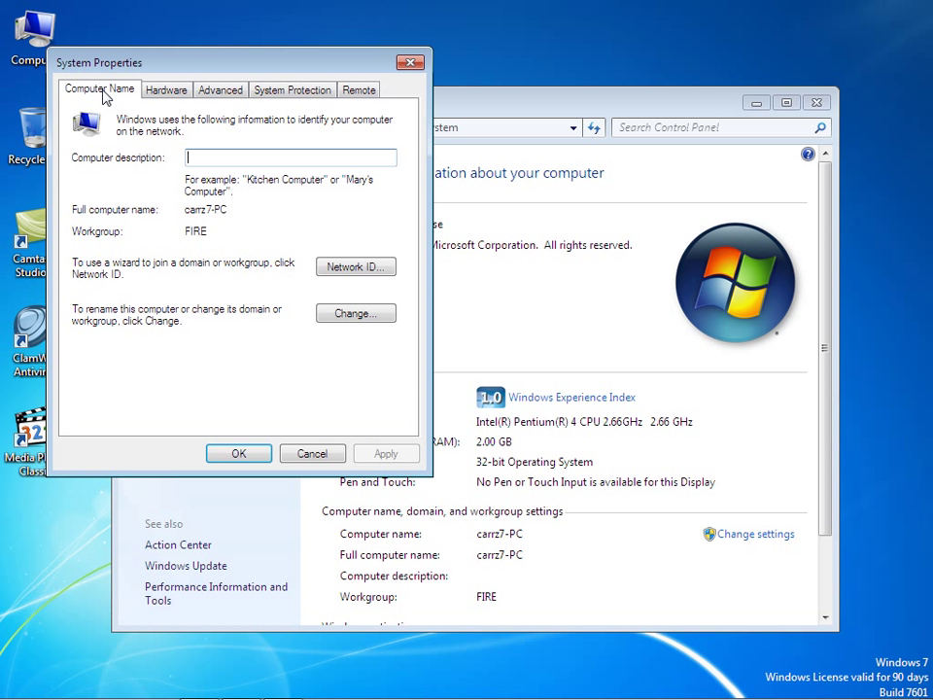
click(365, 316)
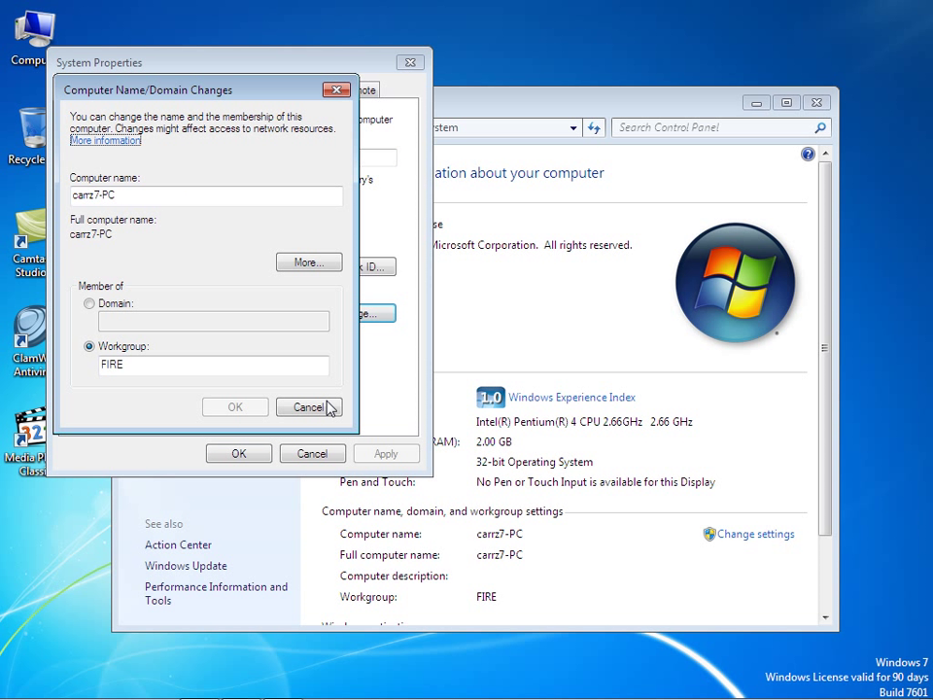
click(311, 408)
click(374, 268)
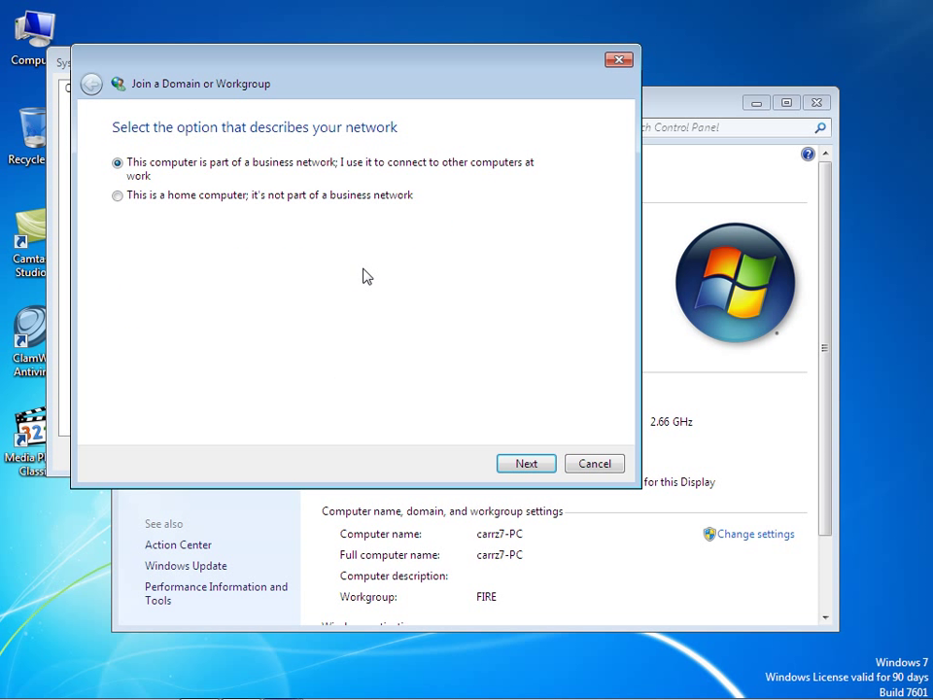
drag(373, 64, 457, 77)
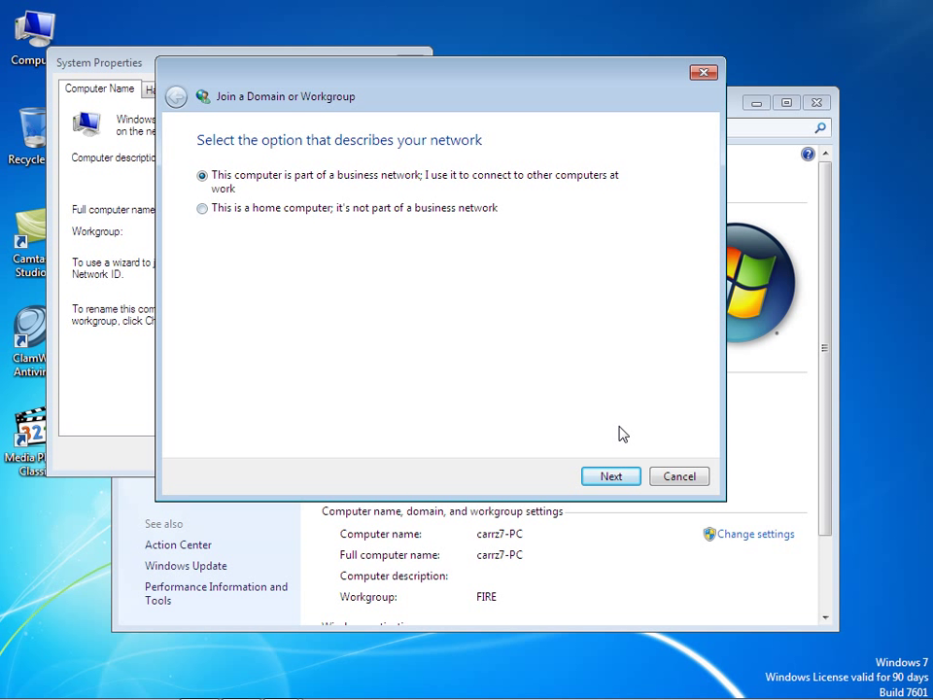
- Declare a business network that uses a domain and pass the required-information page
click(614, 478)
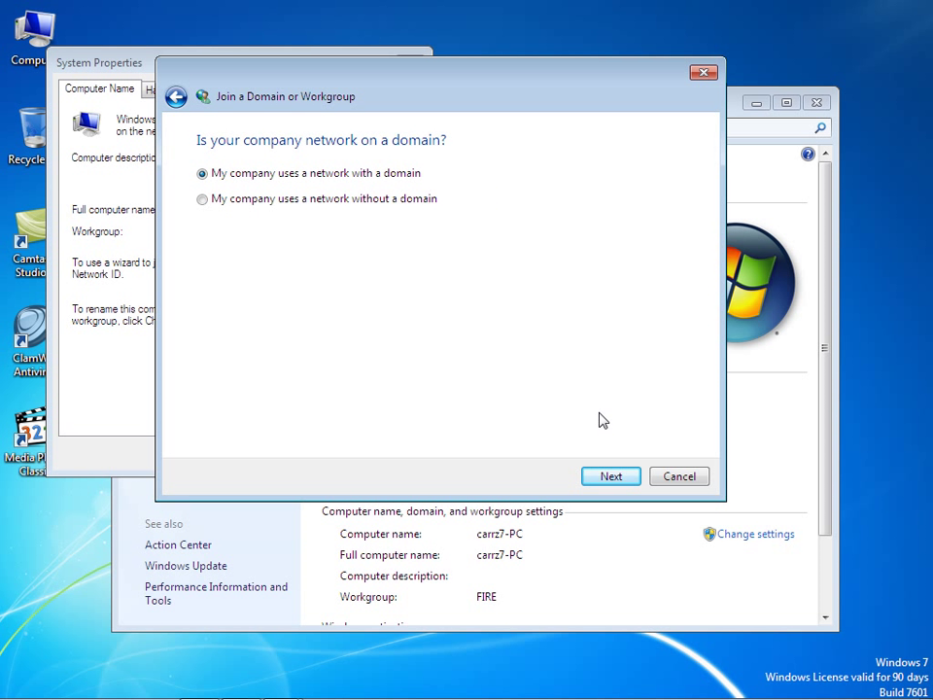
click(615, 478)
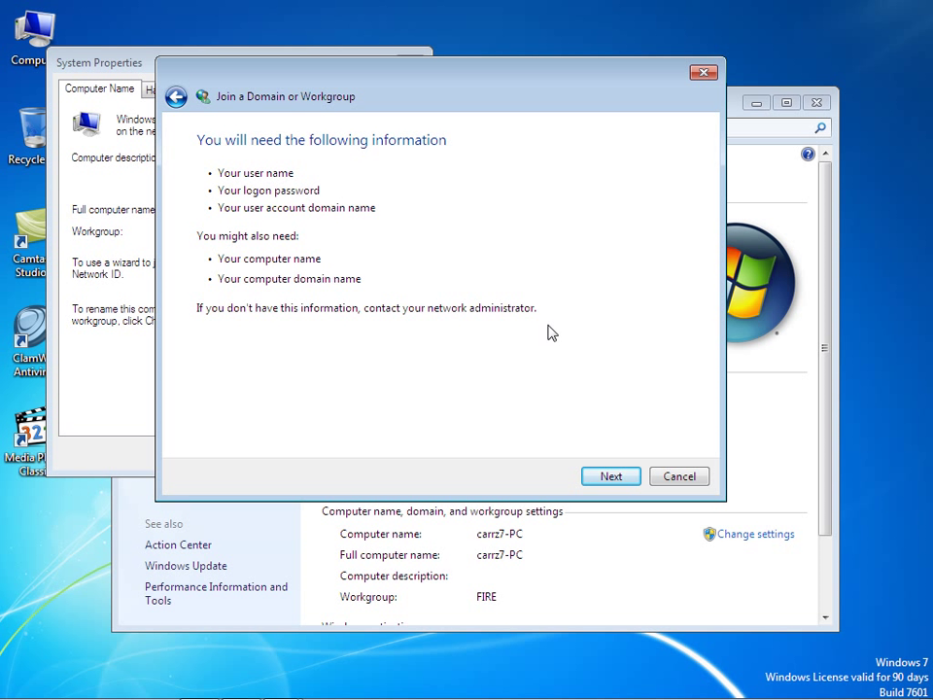
click(627, 476)
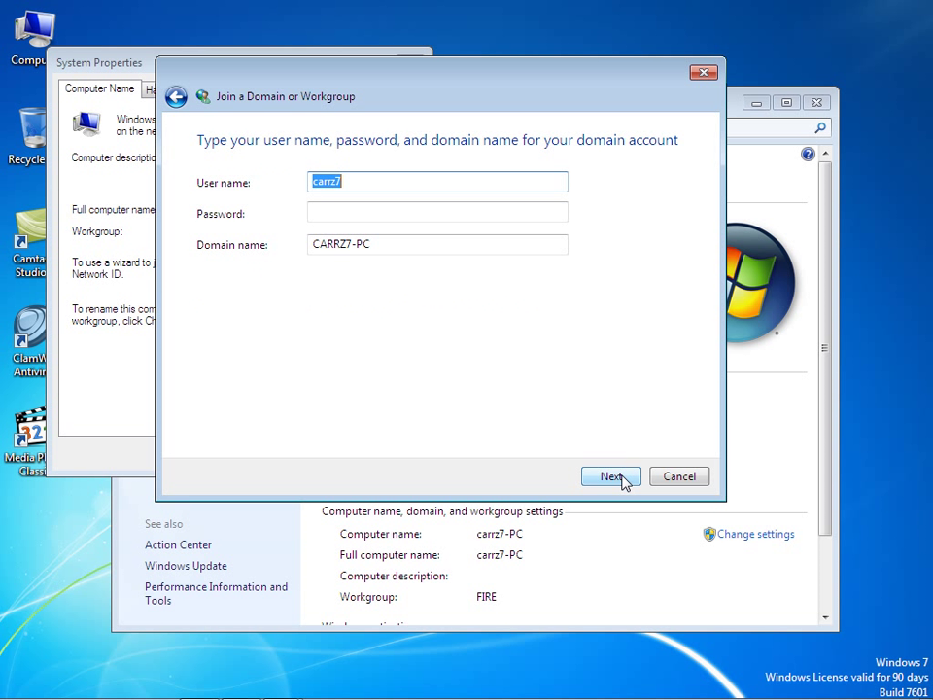
- Enter the domain account password and select the existing domain name for replacement
click(367, 185)
click(335, 213)
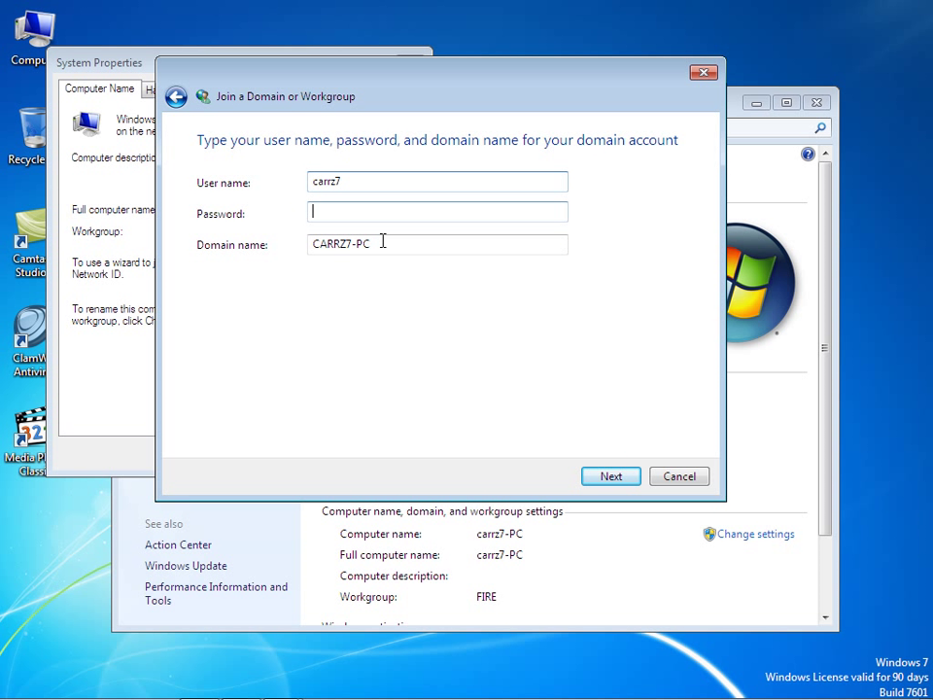
text(••••••••••)
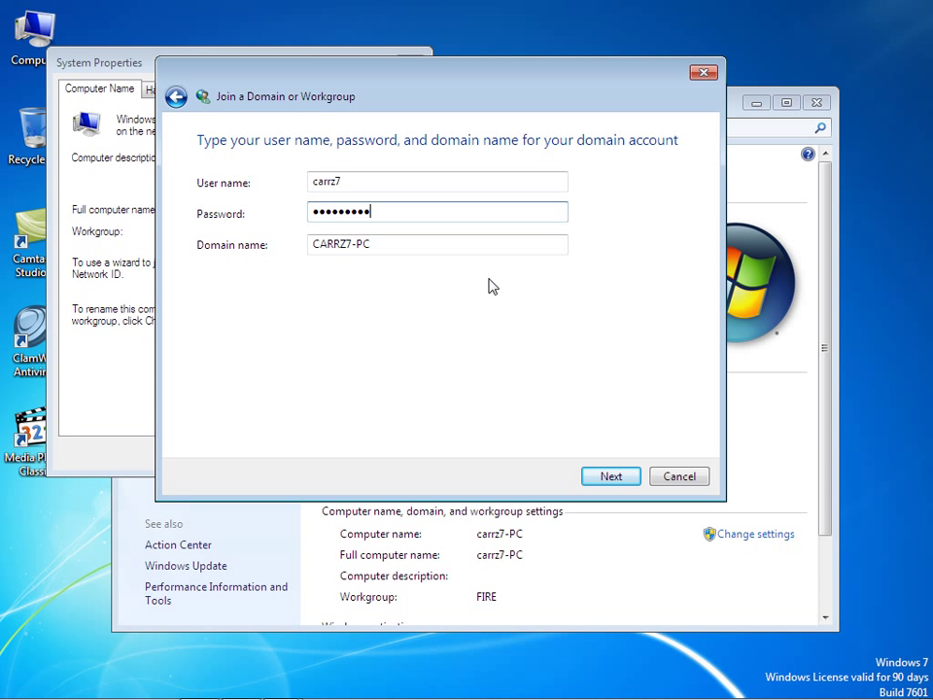
text(••)
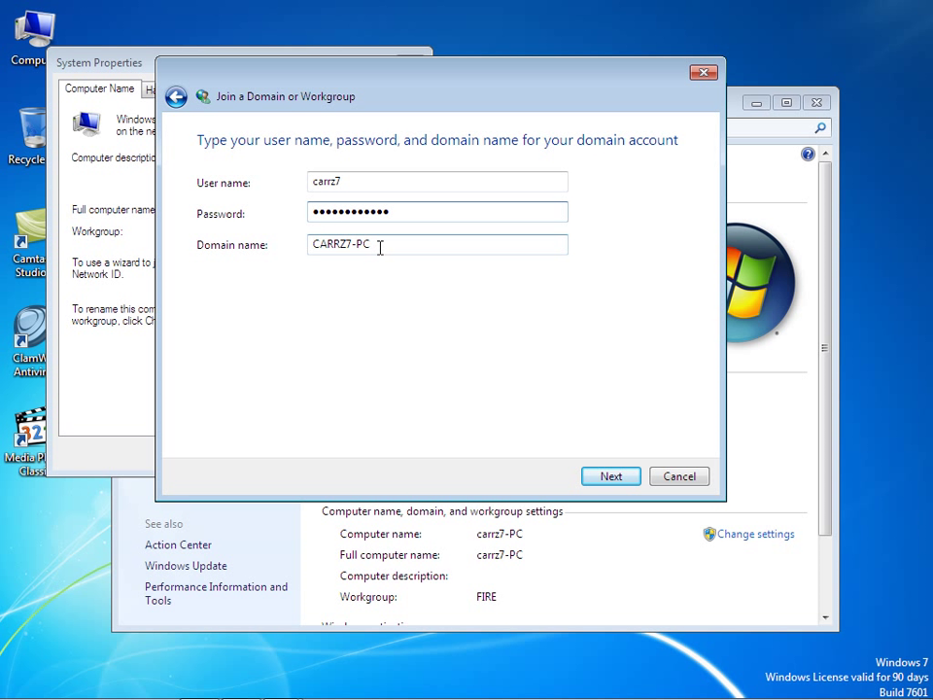
drag(381, 248, 141, 249)
- Use domain CARRZ-FOX-FIRE, keep computer name CARRZ7-PC, and enter CARRZ-FOX-FIRE as computer domain
text(CARRZ-)
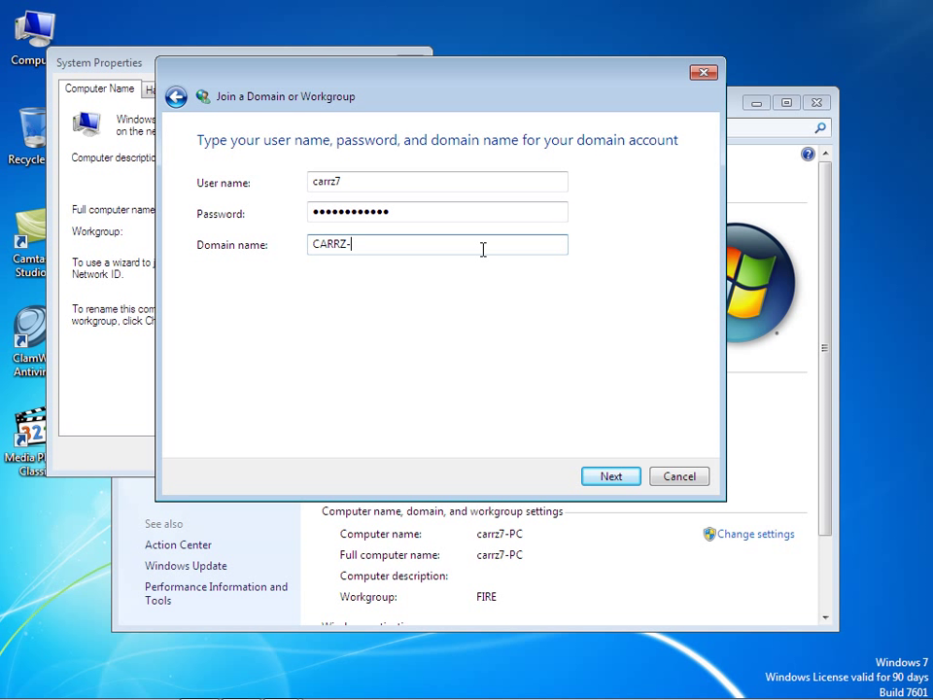
text(FOX-FIRE)
click(611, 477)
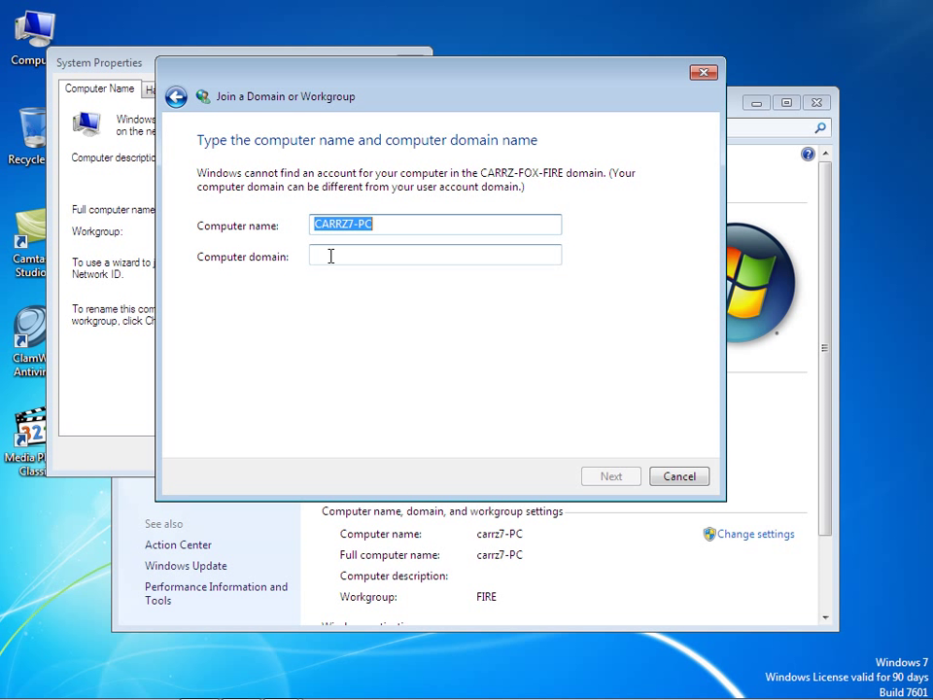
key(End)
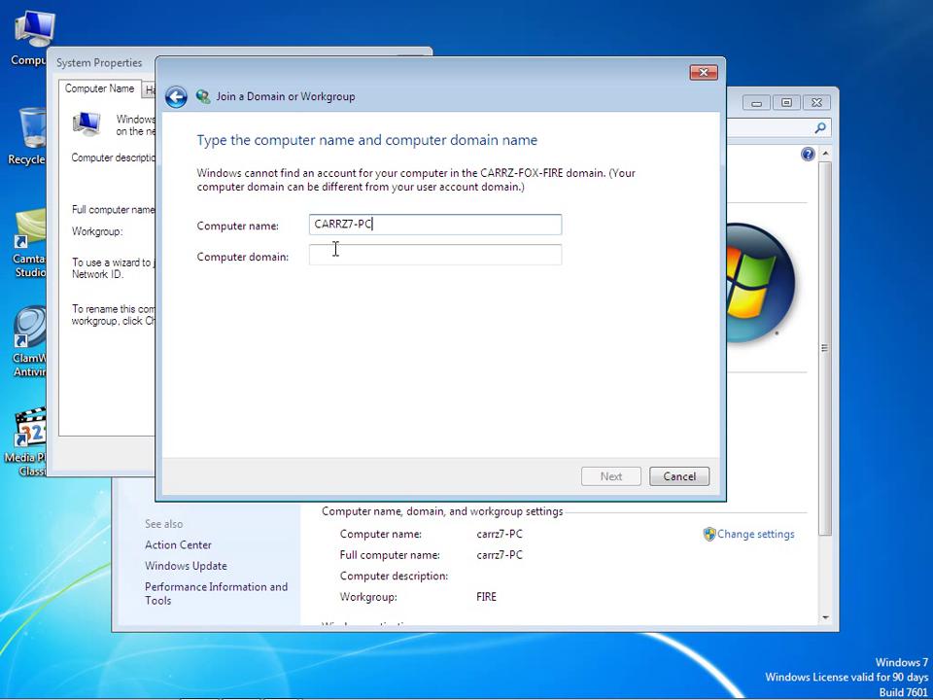
click(335, 249)
text(CARRZ)
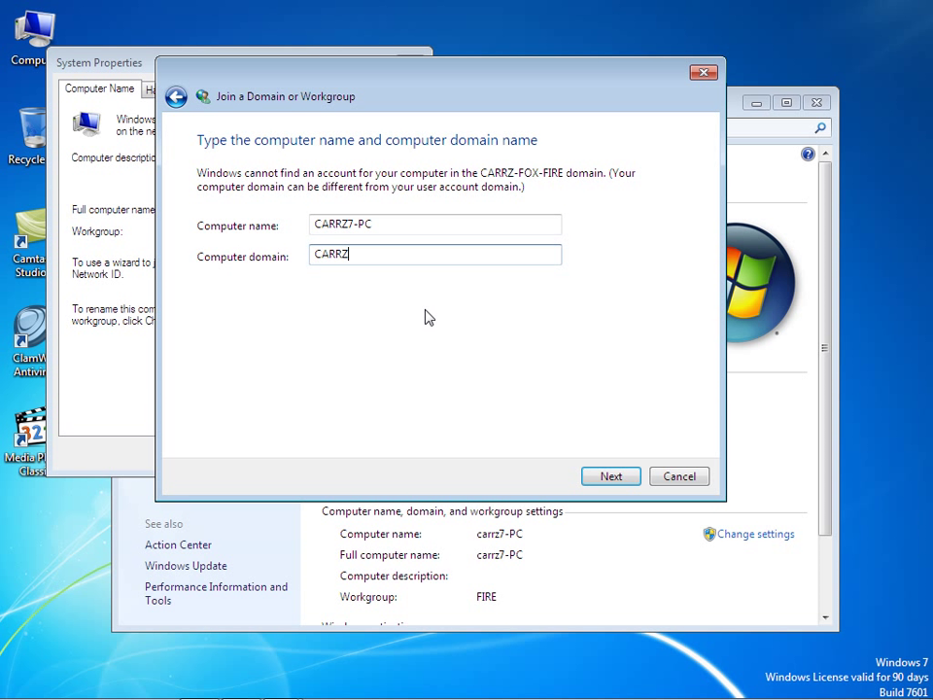
text(-FOX-FIRE)
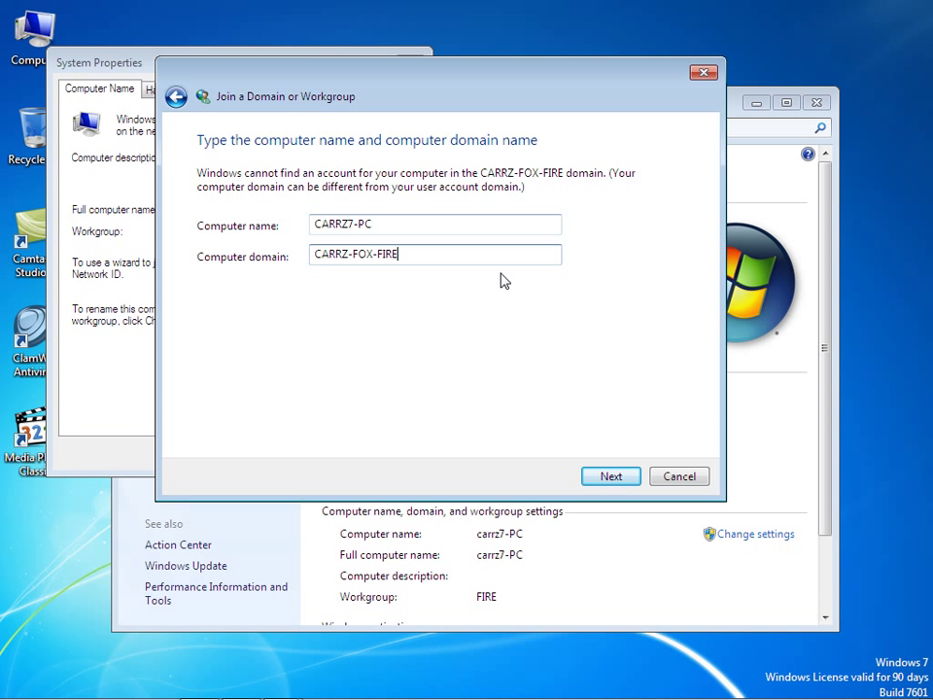
- Authenticate with the join account's user name, its password, and domain CARRZ-FOX-FIRE
click(629, 474)
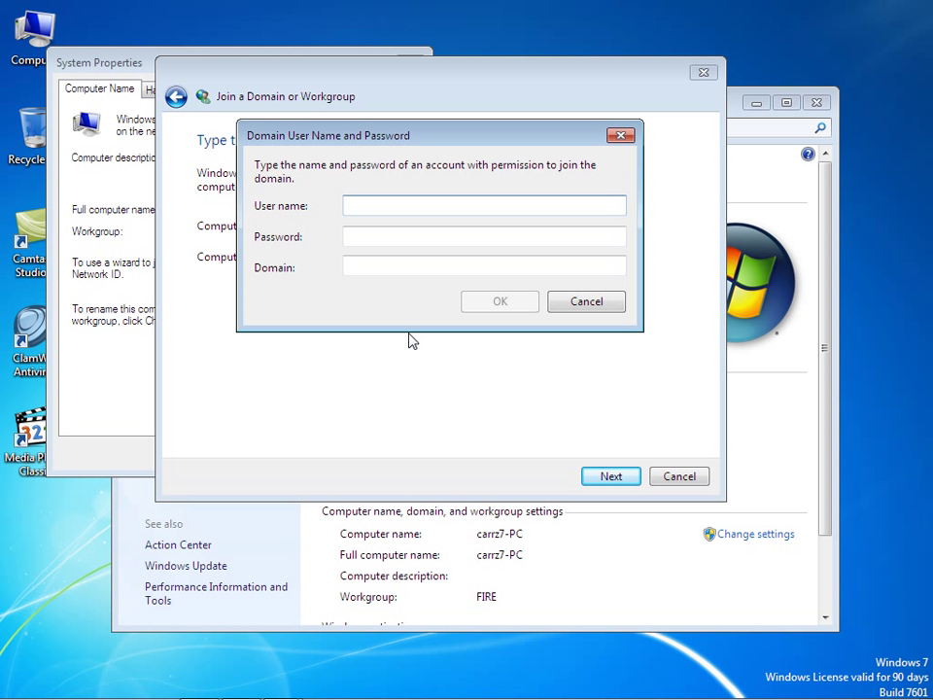
text(carrz7)
key(Tab)
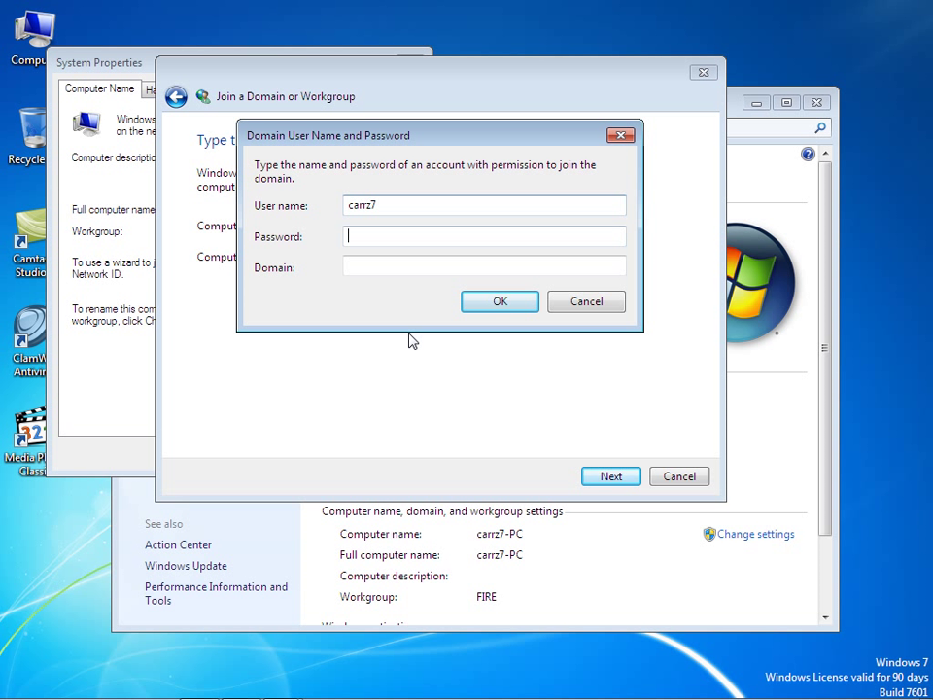
text(*******)
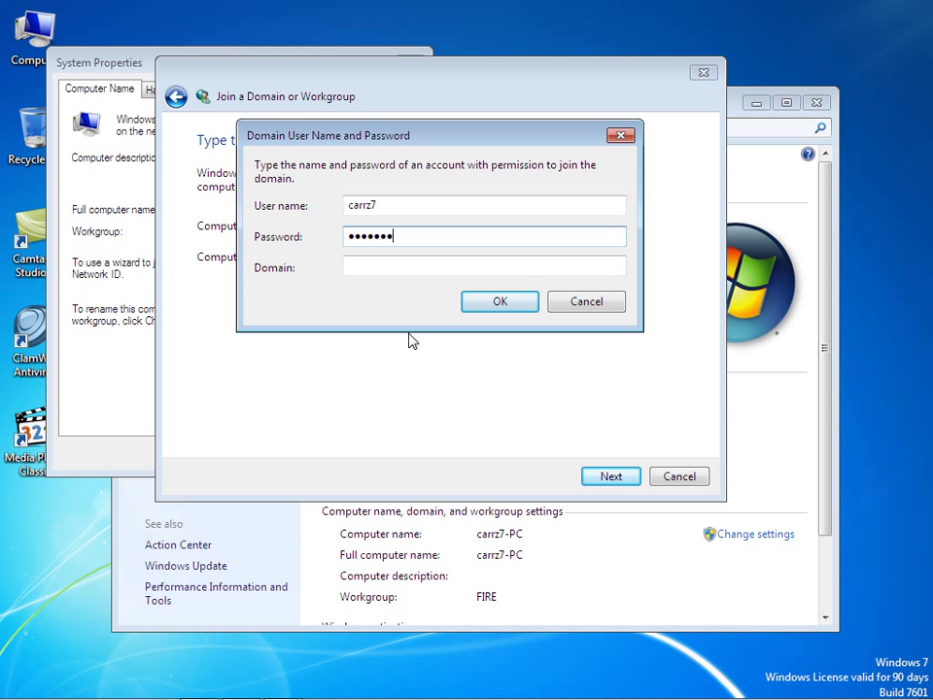
key(BackSpace)
key(BackSpace)
key(BackSpace)
key(BackSpace)
key(BackSpace)
key(BackSpace)
text(************)
key(BackSpace)
key(BackSpace)
key(BackSpace)
key(BackSpace)
key(BackSpace)
key(BackSpace)
key(BackSpace)
key(BackSpace)
key(BackSpace)
key(BackSpace)
key(BackSpace)
key(BackSpace)
key(BackSpace)
text(************)
key(Tab)
text(CARRZ-FOX-F)
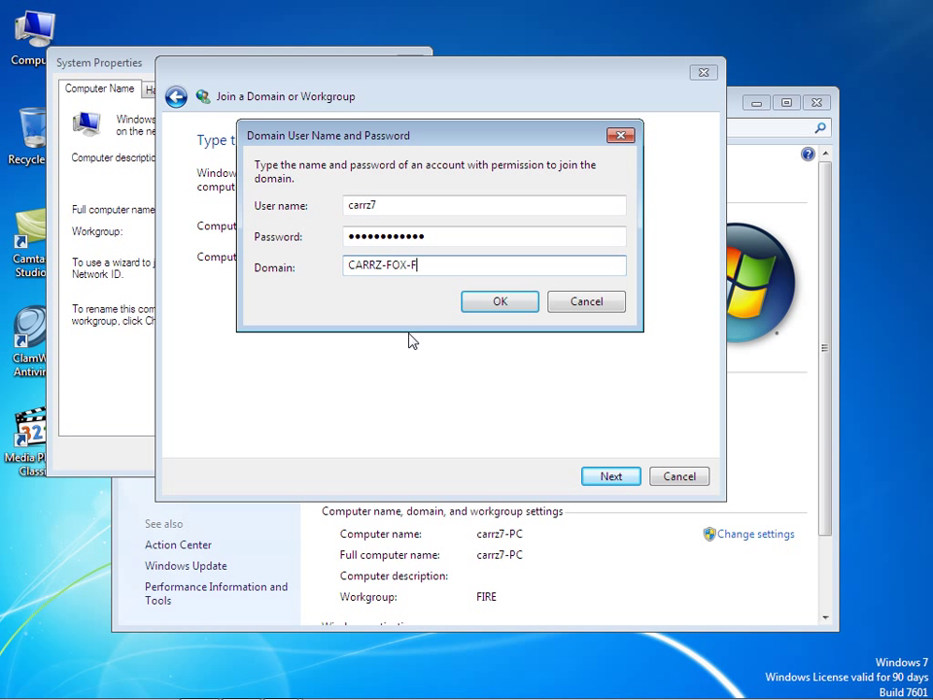
text(IRE)
click(522, 301)
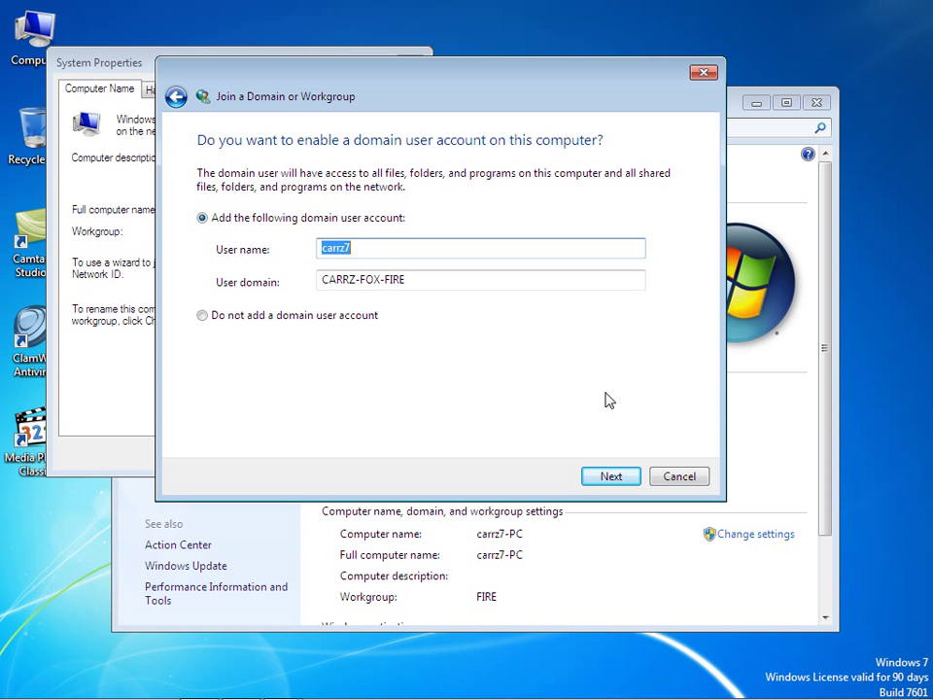
- Add the domain user with Administrator access and finish joining carrz-fox-fire.com
click(610, 477)
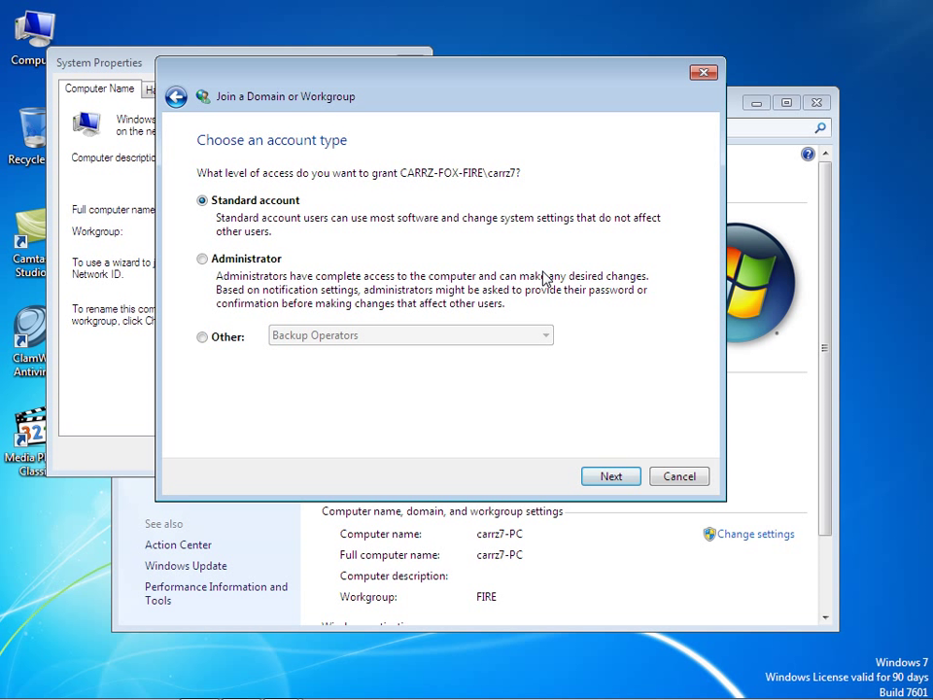
click(205, 263)
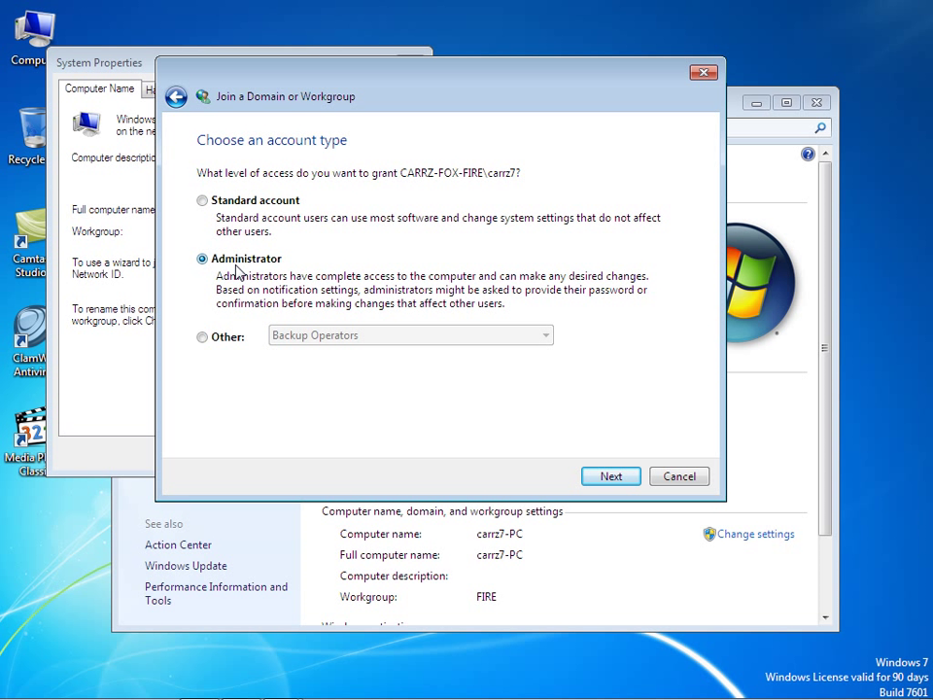
click(611, 477)
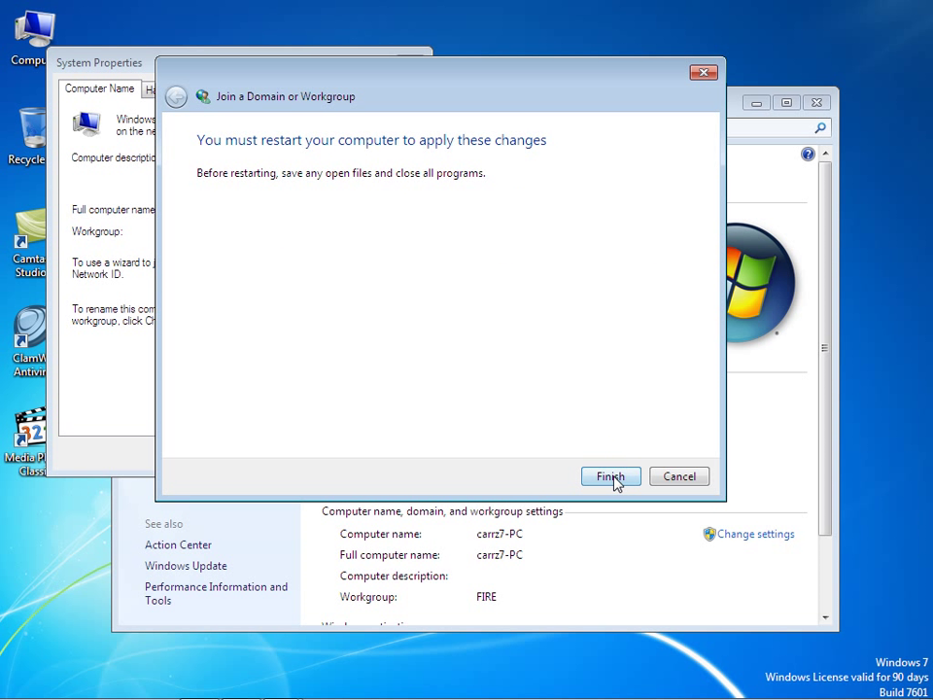
click(612, 478)
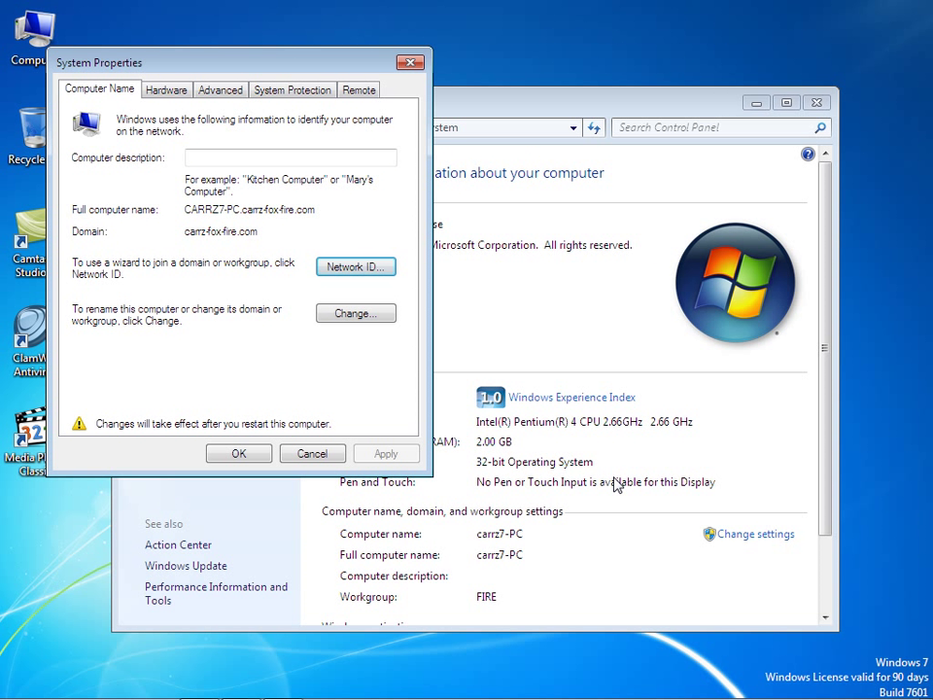
- Close System Properties, choose Restart Later, and close the System window
click(255, 456)
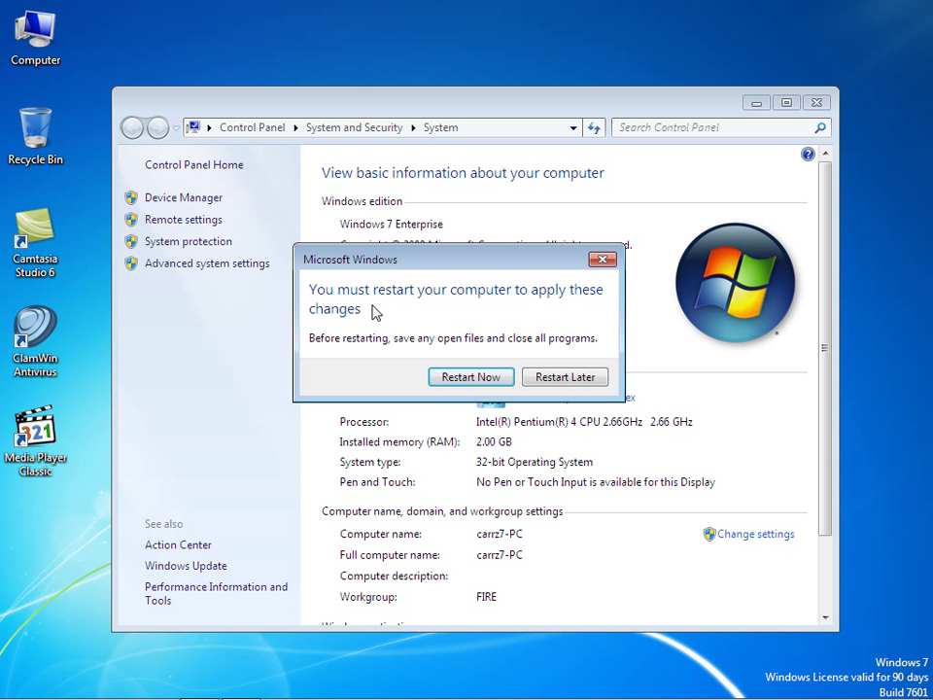
click(565, 377)
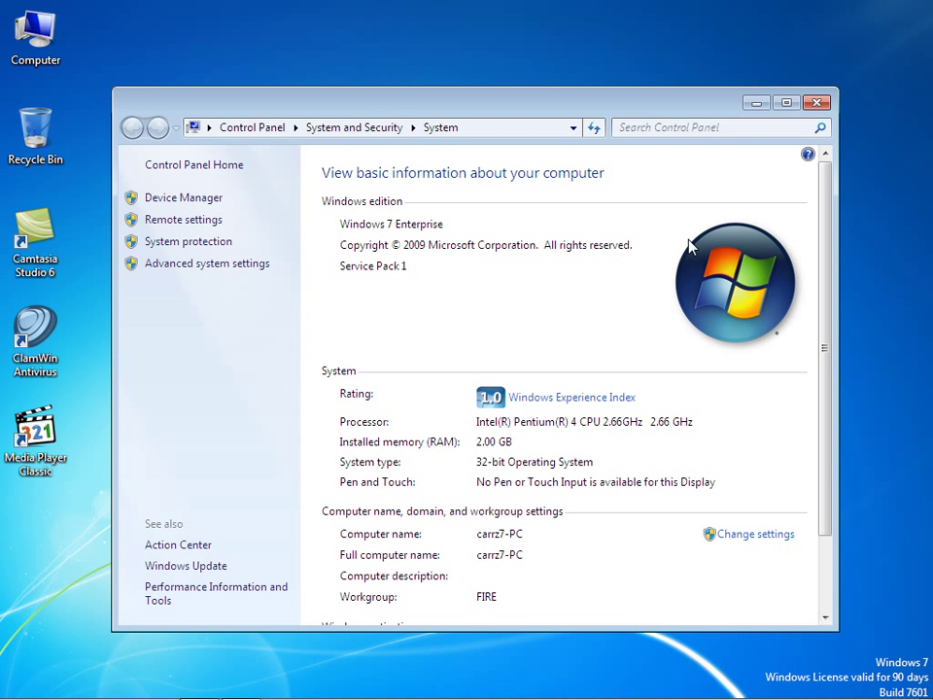
click(816, 102)
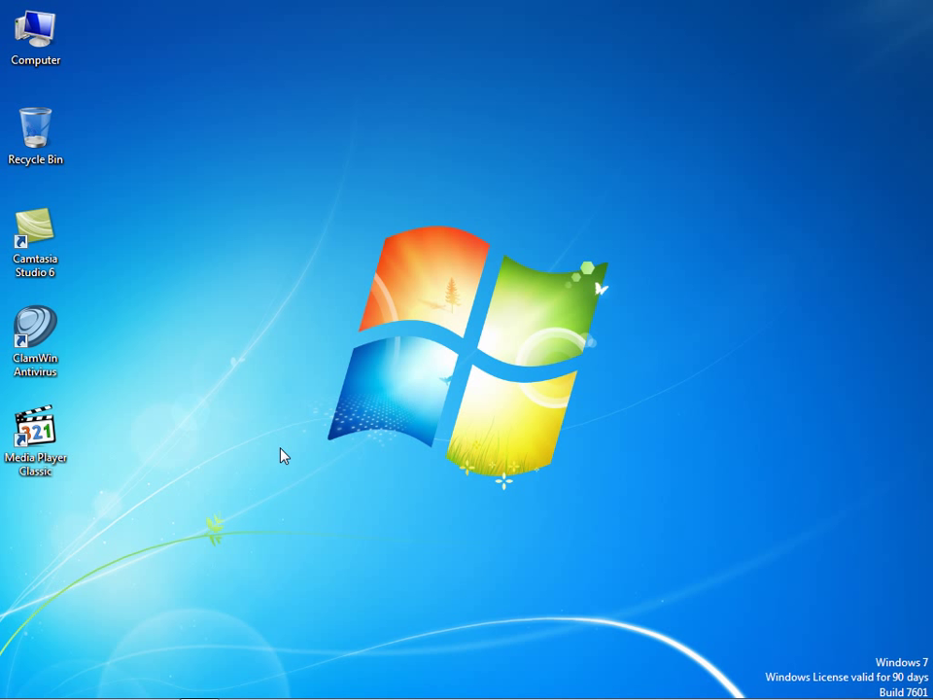